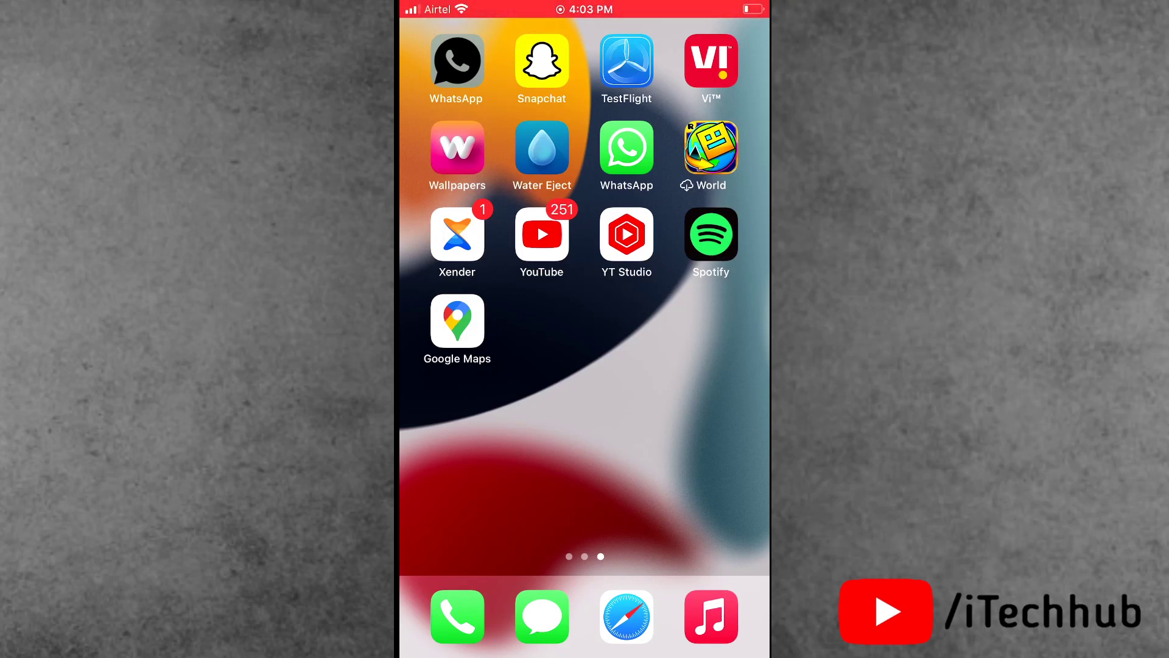
Step: Dismiss the low battery alert and open Spotify's Settings from the gear icon
{"action": "mouse_move", "coordinate": [713, 411]}
{"action": "left_mouse_down"}
{"action": "mouse_move", "coordinate": [456, 412]}
{"action": "mouse_move", "coordinate": [713, 411]}
{"action": "left_mouse_up"}
{"action": "mouse_move", "coordinate": [713, 411]}
{"action": "left_mouse_down"}
{"action": "mouse_move", "coordinate": [457, 411]}
{"action": "mouse_move", "coordinate": [713, 411]}
{"action": "left_mouse_up"}
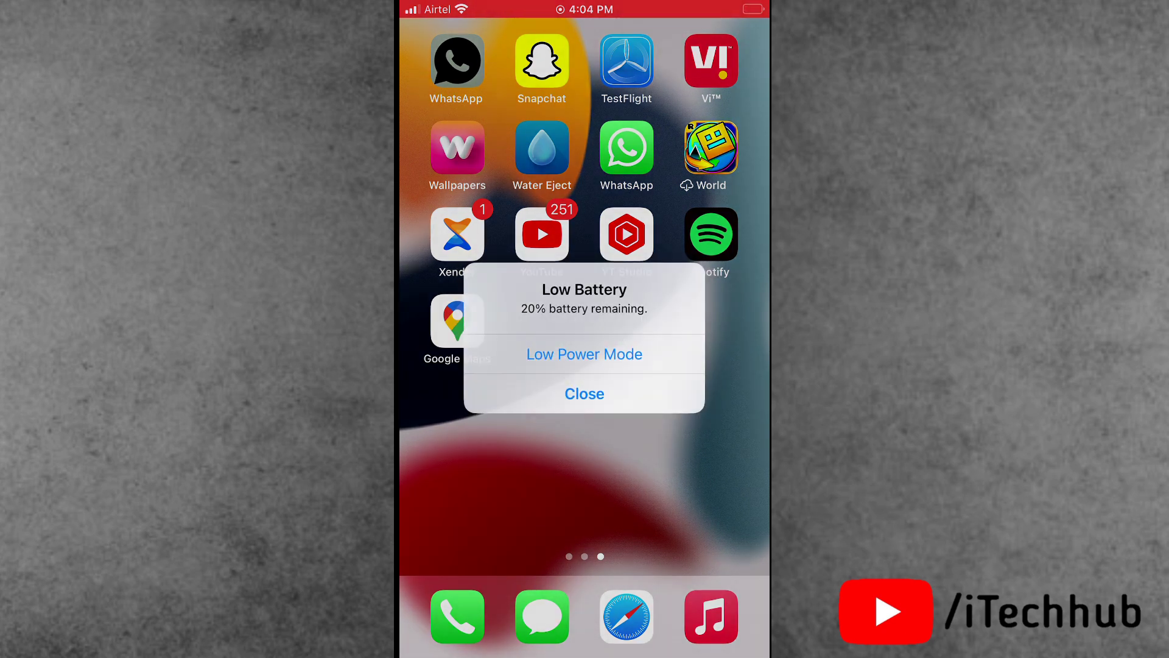
{"action": "left_click", "coordinate": [585, 392]}
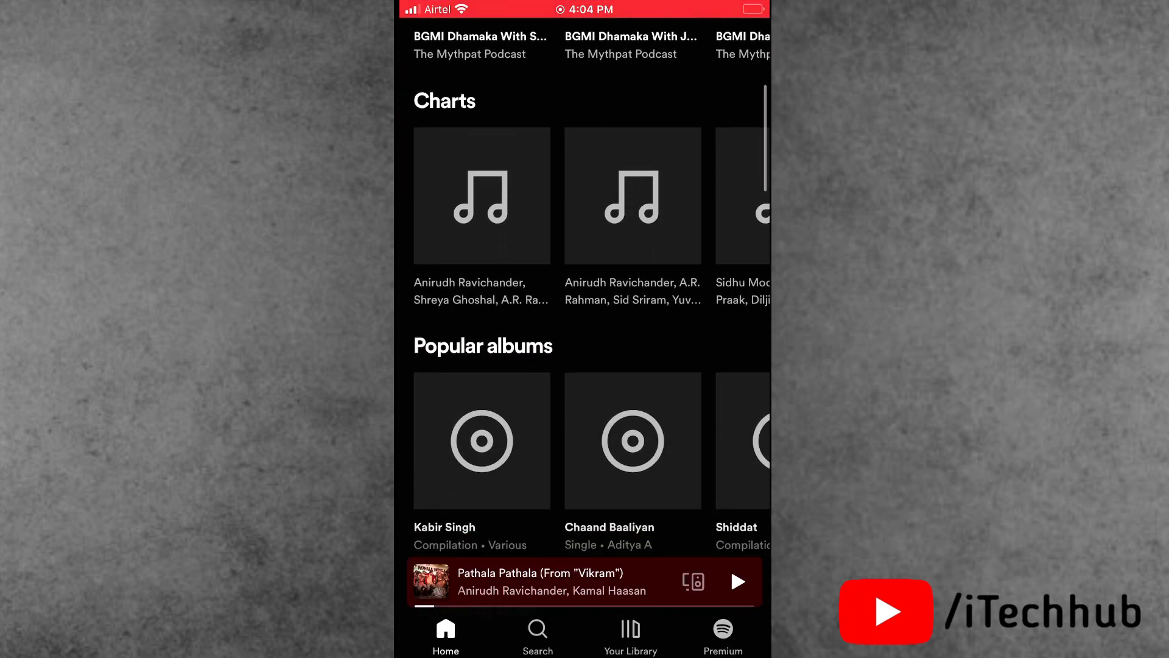
{"action": "scroll", "coordinate": [584, 301], "scroll_direction": "down", "scroll_amount": 2}
{"action": "scroll", "coordinate": [585, 301], "scroll_direction": "down", "scroll_amount": 2}
{"action": "scroll", "coordinate": [585, 301], "scroll_direction": "down", "scroll_amount": 2}
{"action": "scroll", "coordinate": [585, 302], "scroll_direction": "down", "scroll_amount": 1}
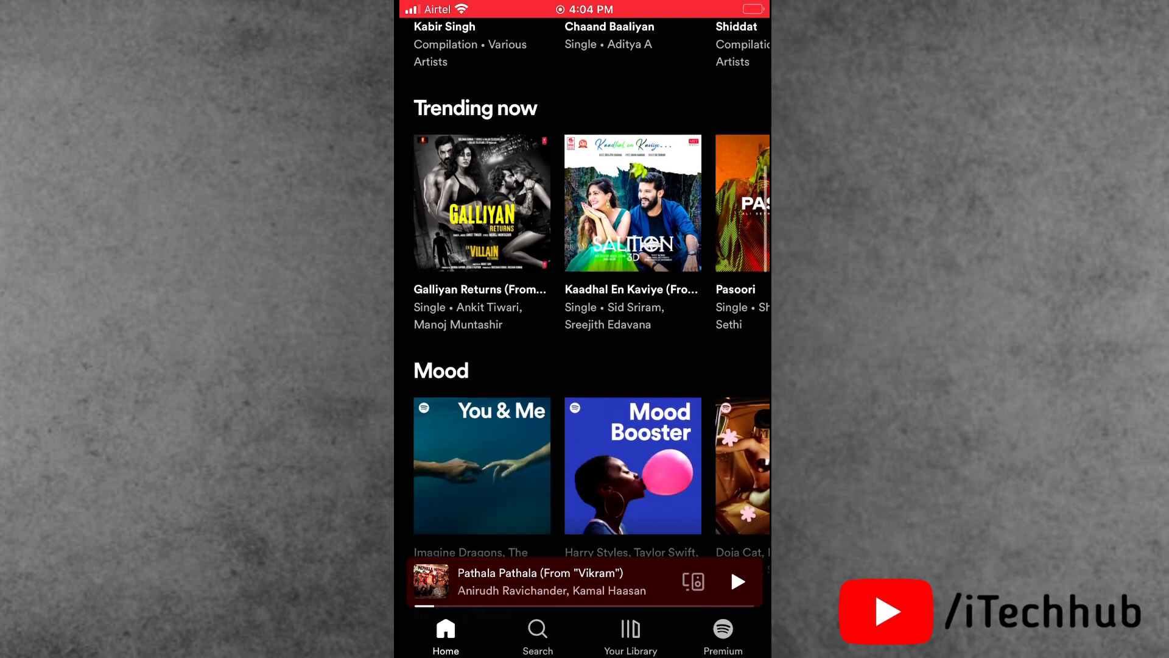
{"action": "scroll", "coordinate": [585, 301], "scroll_direction": "down", "scroll_amount": 3}
{"action": "scroll", "coordinate": [584, 302], "scroll_direction": "down", "scroll_amount": 2}
{"action": "scroll", "coordinate": [585, 302], "scroll_direction": "down", "scroll_amount": 2}
{"action": "scroll", "coordinate": [585, 301], "scroll_direction": "up", "scroll_amount": 1}
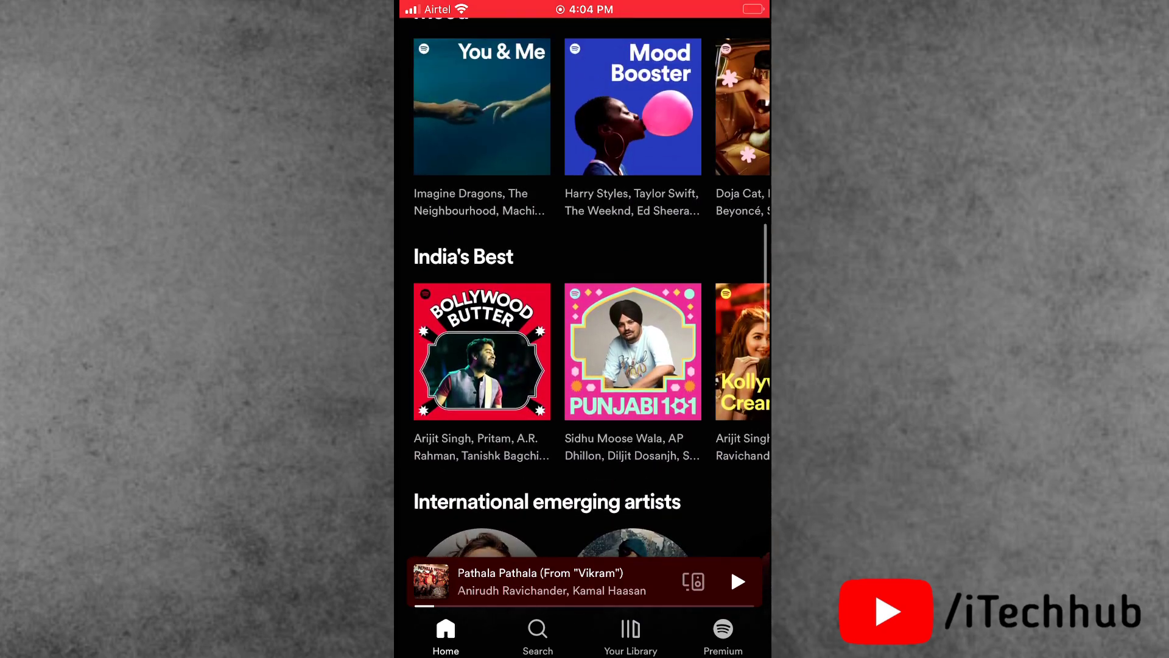
{"action": "scroll", "coordinate": [585, 302], "scroll_direction": "up", "scroll_amount": 2}
{"action": "scroll", "coordinate": [585, 301], "scroll_direction": "up", "scroll_amount": 3}
{"action": "scroll", "coordinate": [585, 301], "scroll_direction": "up", "scroll_amount": 2}
{"action": "scroll", "coordinate": [585, 302], "scroll_direction": "up", "scroll_amount": 3}
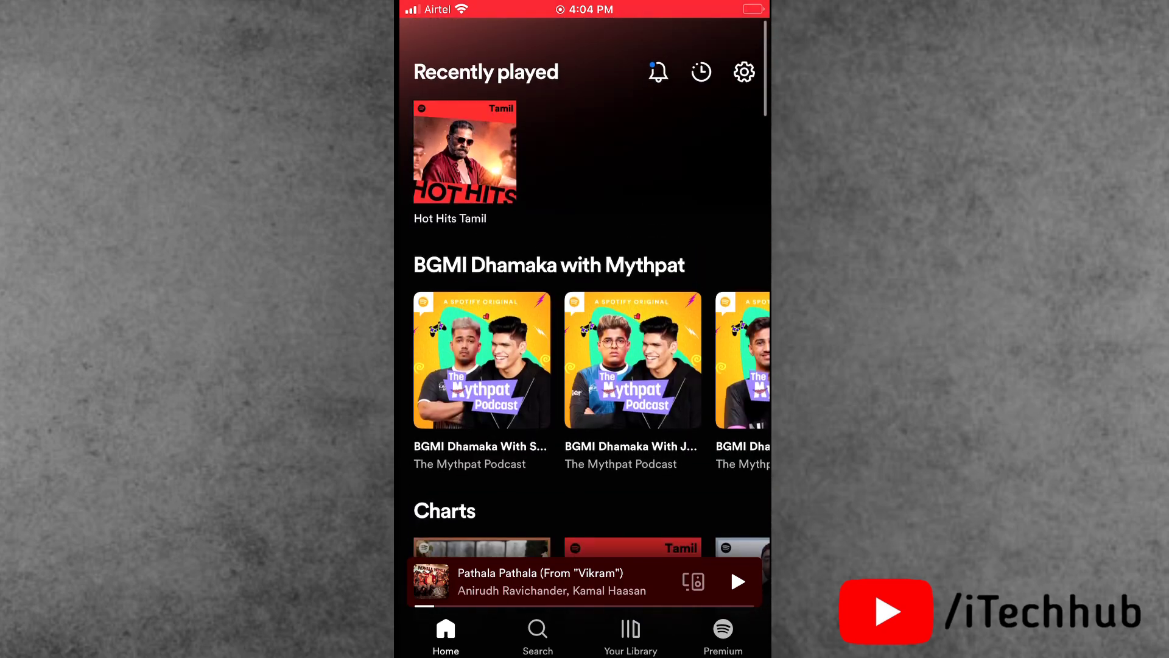
{"action": "left_click", "coordinate": [744, 71]}
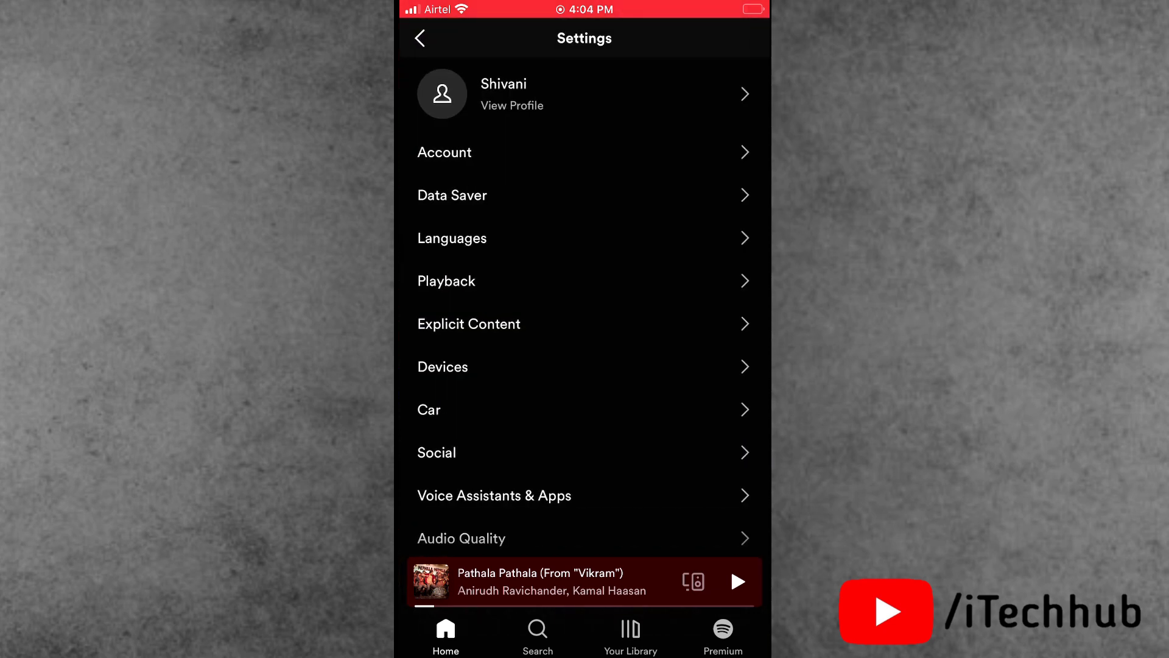
{"action": "scroll", "coordinate": [584, 302], "scroll_direction": "down", "scroll_amount": 2}
{"action": "scroll", "coordinate": [585, 301], "scroll_direction": "down", "scroll_amount": 1}
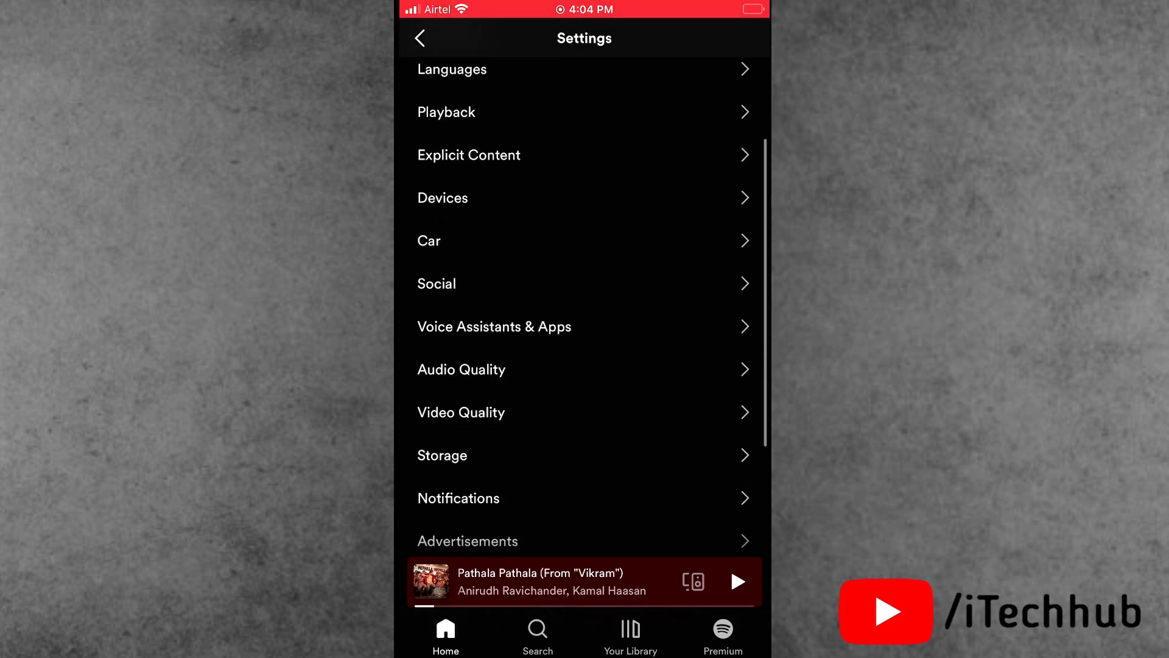
{"action": "scroll", "coordinate": [585, 301], "scroll_direction": "down", "scroll_amount": 1}
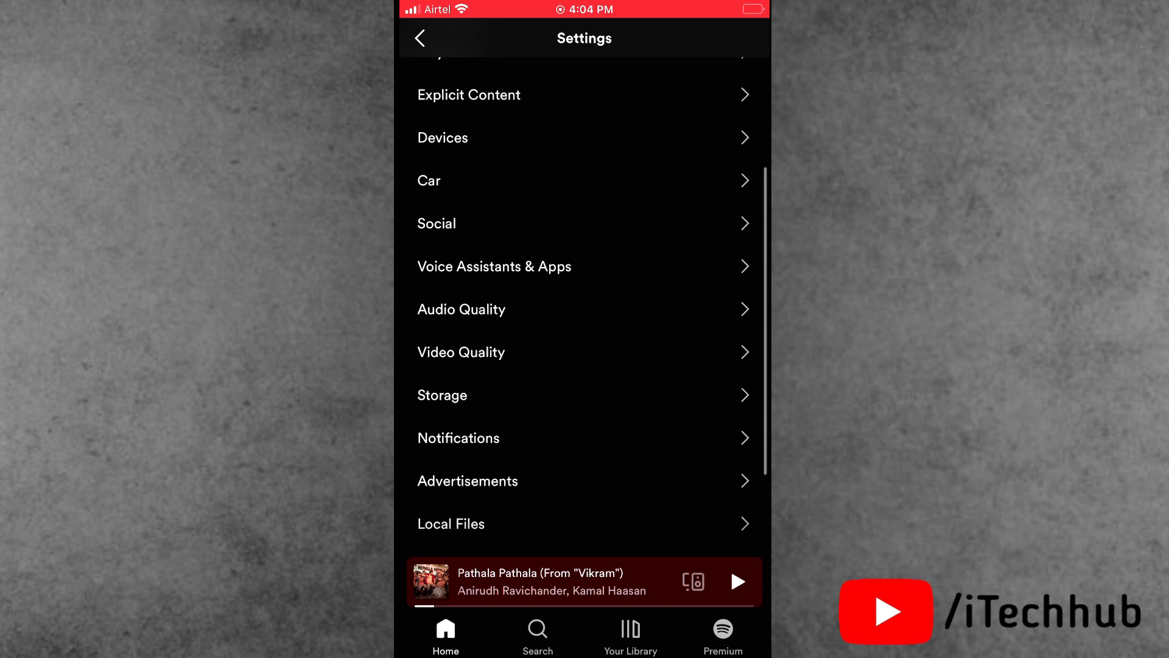
Step: Clear the cache under Storage (48 MB to 2 MB) and go back to Settings
{"action": "left_click", "coordinate": [443, 396]}
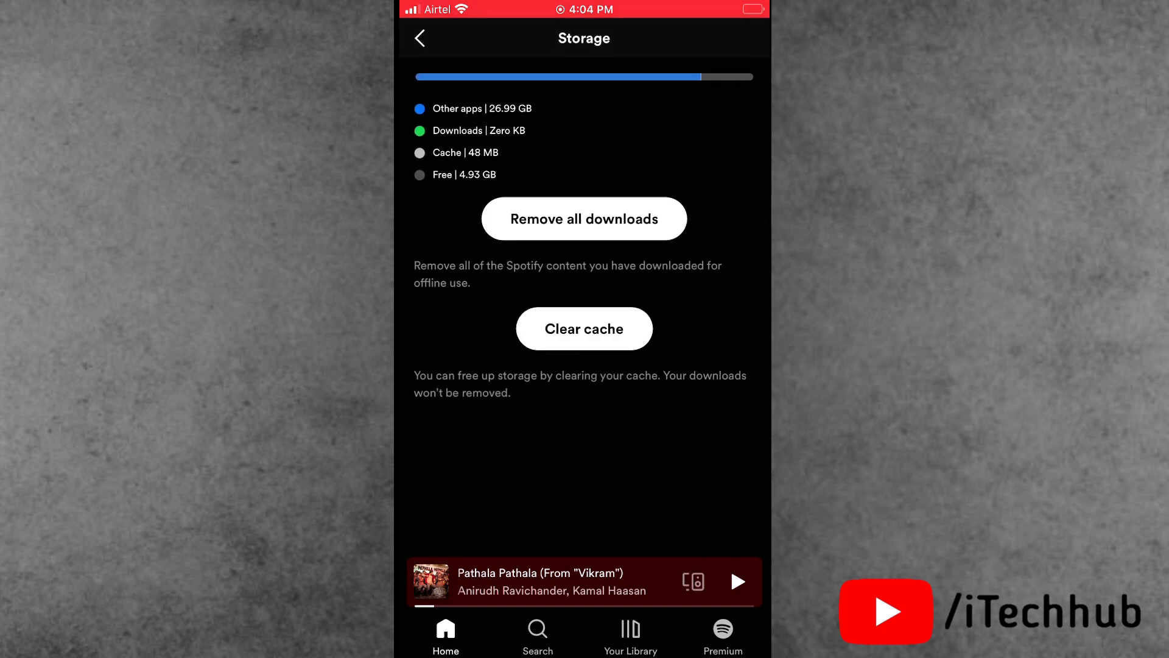
{"action": "left_click", "coordinate": [584, 328]}
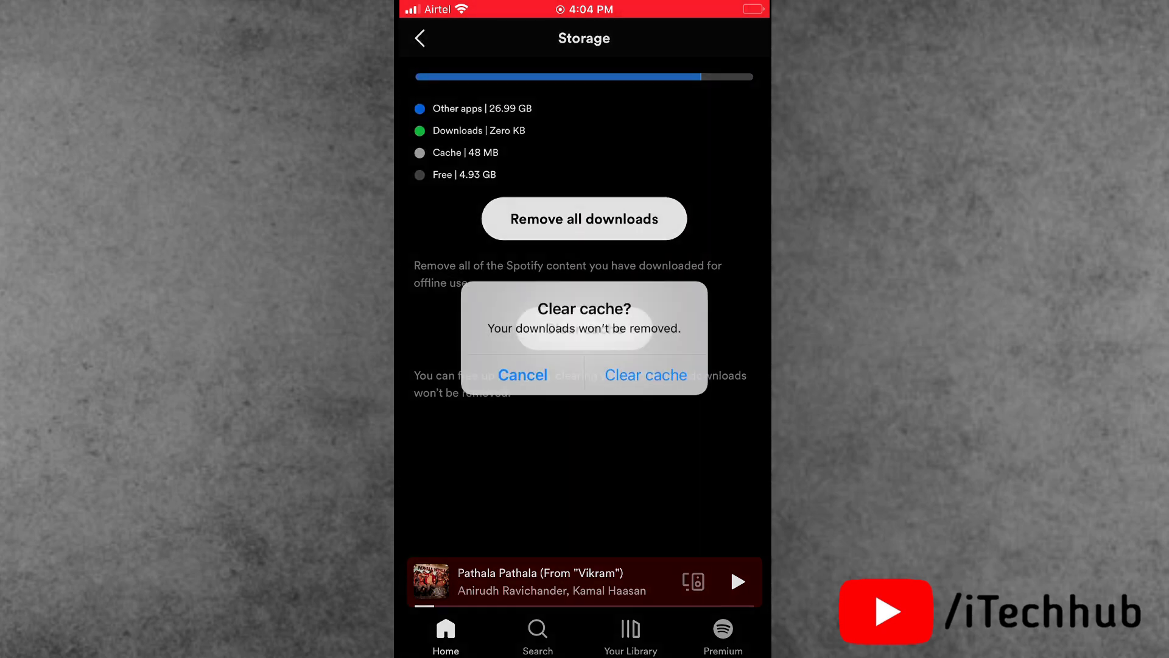
{"action": "left_click", "coordinate": [644, 373]}
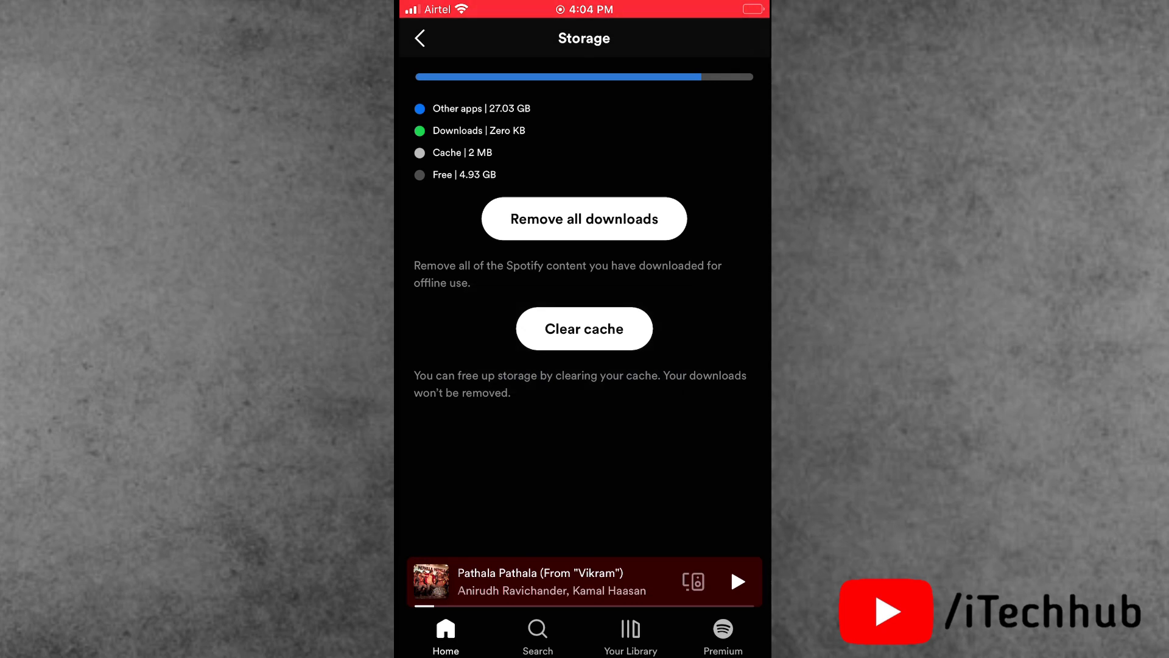
{"action": "left_click", "coordinate": [584, 328]}
{"action": "left_click", "coordinate": [644, 374]}
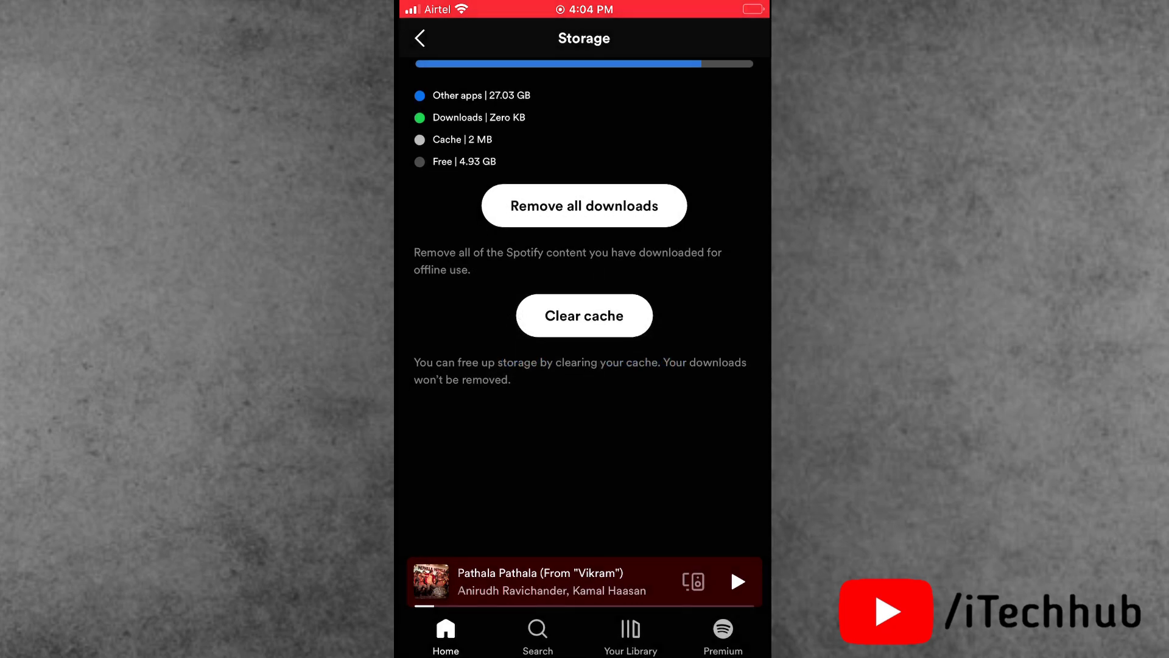
{"action": "scroll", "coordinate": [584, 274], "scroll_direction": "down", "scroll_amount": 2}
{"action": "left_click", "coordinate": [419, 38]}
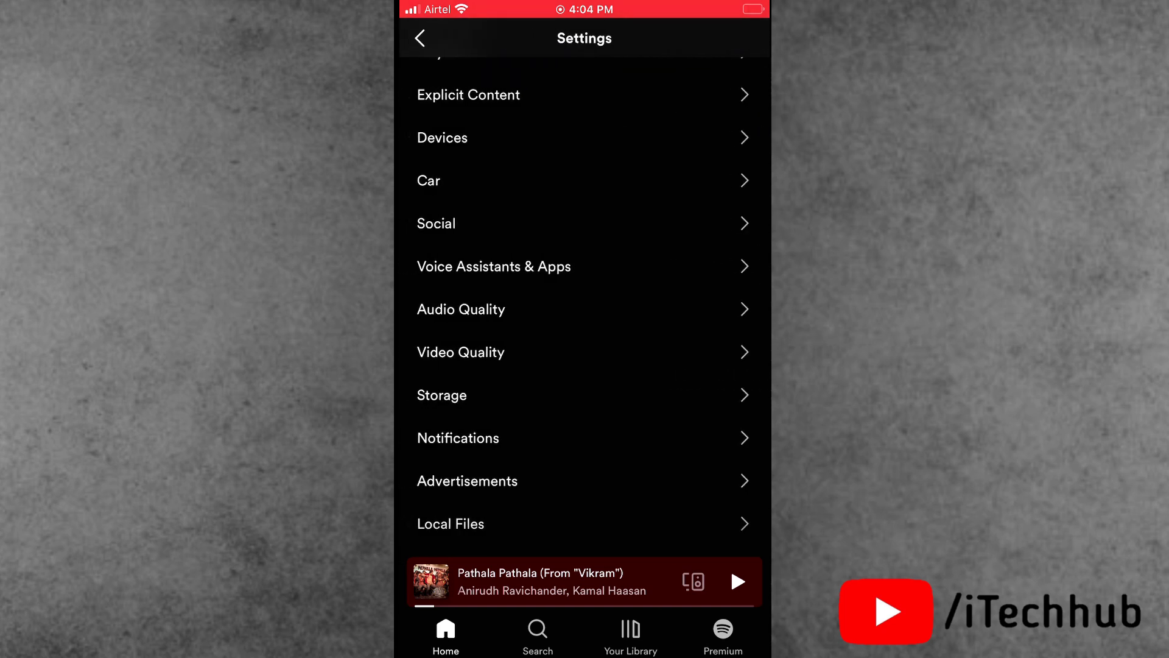
{"action": "scroll", "coordinate": [584, 274], "scroll_direction": "down", "scroll_amount": 2}
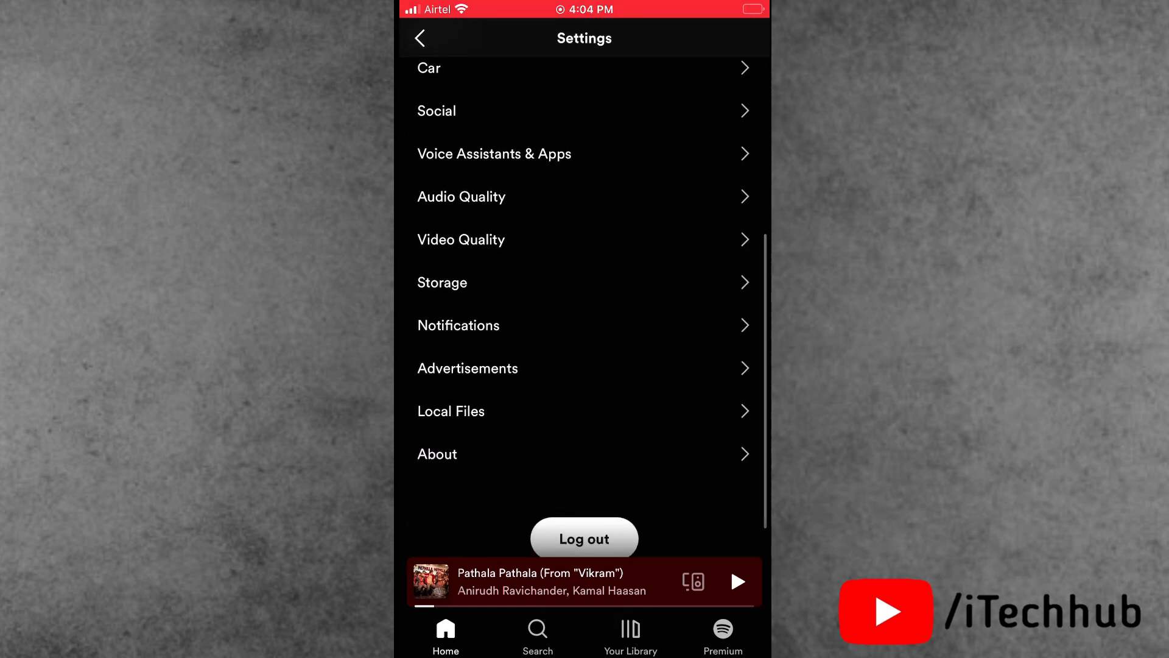
Step: Swipe Spotify away in the app switcher and return to the Home Screen page
{"action": "left_click_drag", "start_coordinate": [585, 654], "coordinate": [584, 474]}
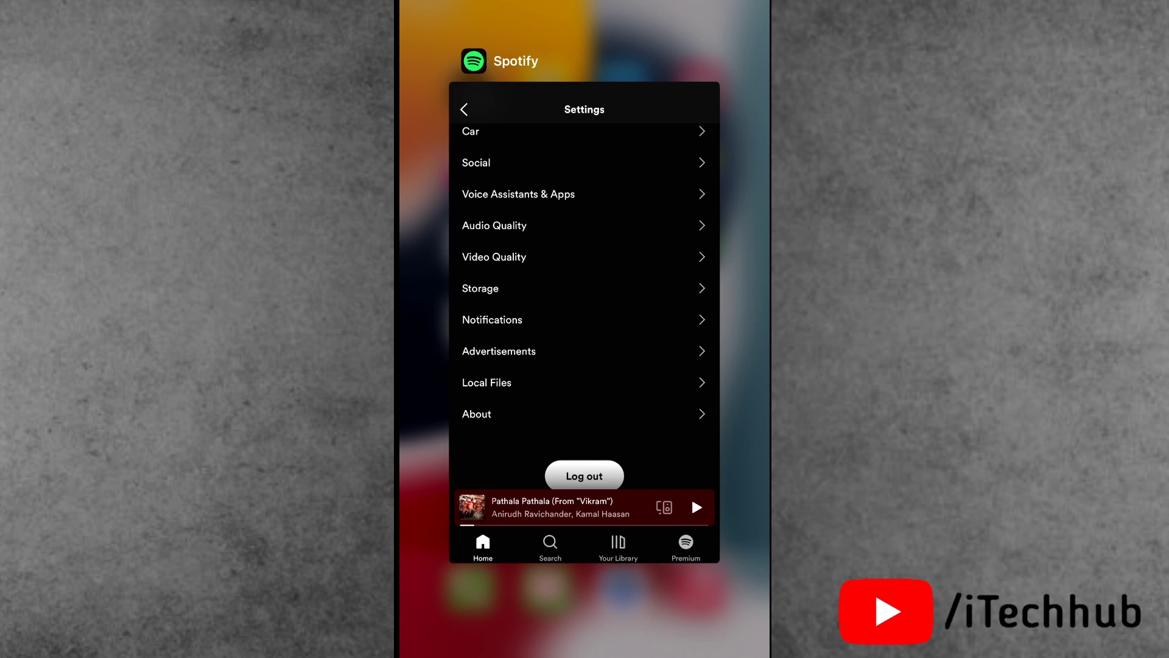
{"action": "left_click_drag", "start_coordinate": [584, 365], "coordinate": [584, 55]}
{"action": "mouse_move", "coordinate": [695, 366]}
{"action": "left_mouse_down"}
{"action": "mouse_move", "coordinate": [439, 365]}
{"action": "mouse_move", "coordinate": [712, 366]}
{"action": "mouse_move", "coordinate": [639, 366]}
{"action": "left_mouse_up"}
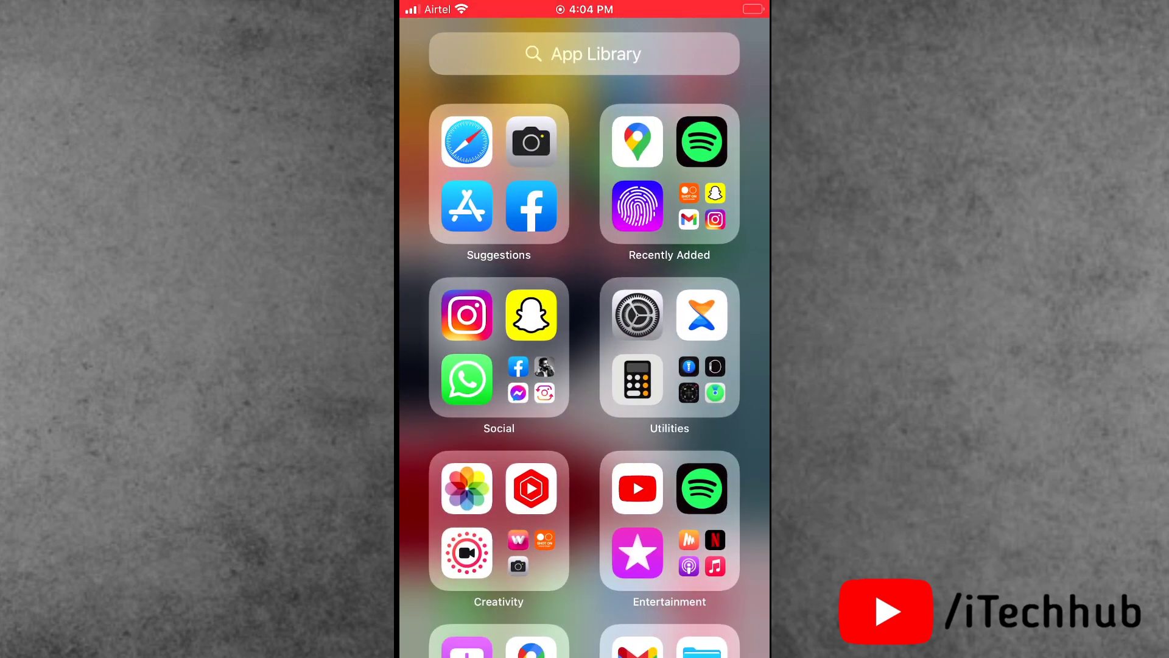
{"action": "left_click_drag", "start_coordinate": [439, 366], "coordinate": [712, 365]}
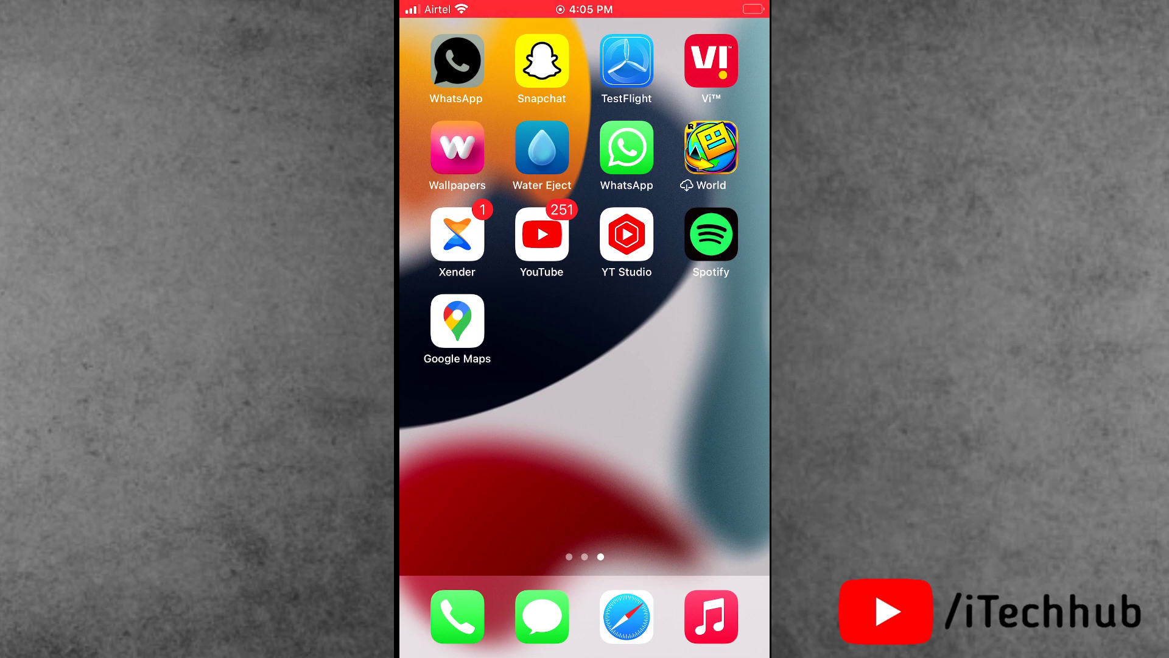
{"action": "mouse_move", "coordinate": [713, 365]}
{"action": "left_mouse_down"}
{"action": "mouse_move", "coordinate": [439, 366]}
{"action": "mouse_move", "coordinate": [713, 365]}
{"action": "left_mouse_up"}
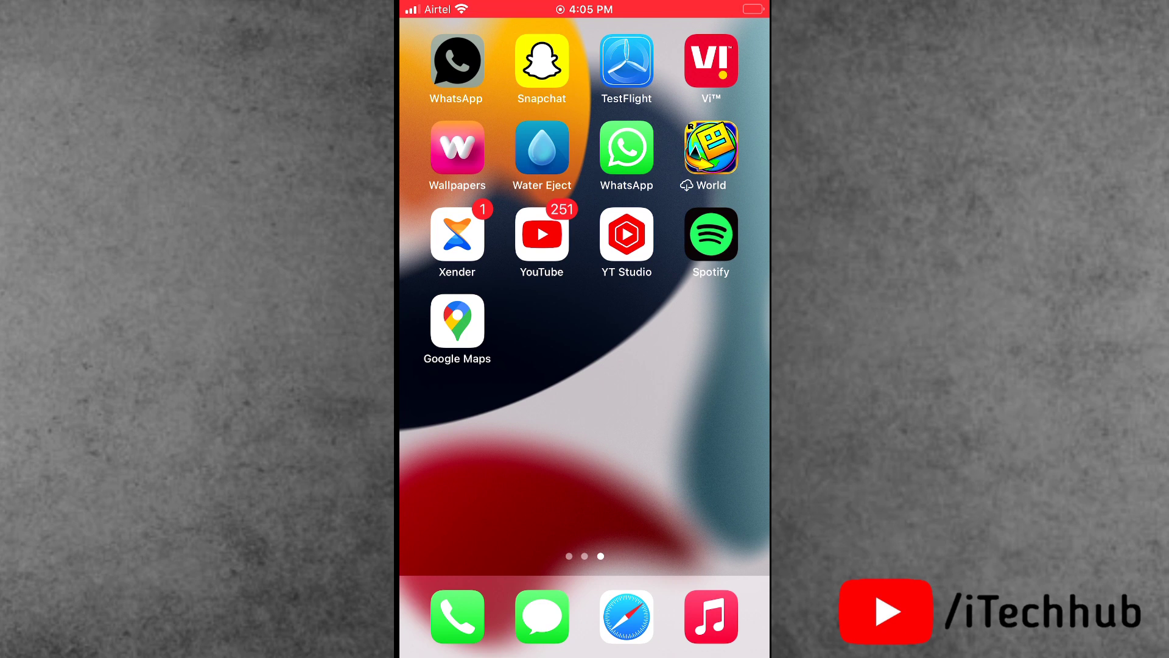
{"action": "mouse_move", "coordinate": [694, 411]}
{"action": "left_mouse_down"}
{"action": "mouse_move", "coordinate": [475, 411]}
{"action": "mouse_move", "coordinate": [695, 411]}
{"action": "left_mouse_up"}
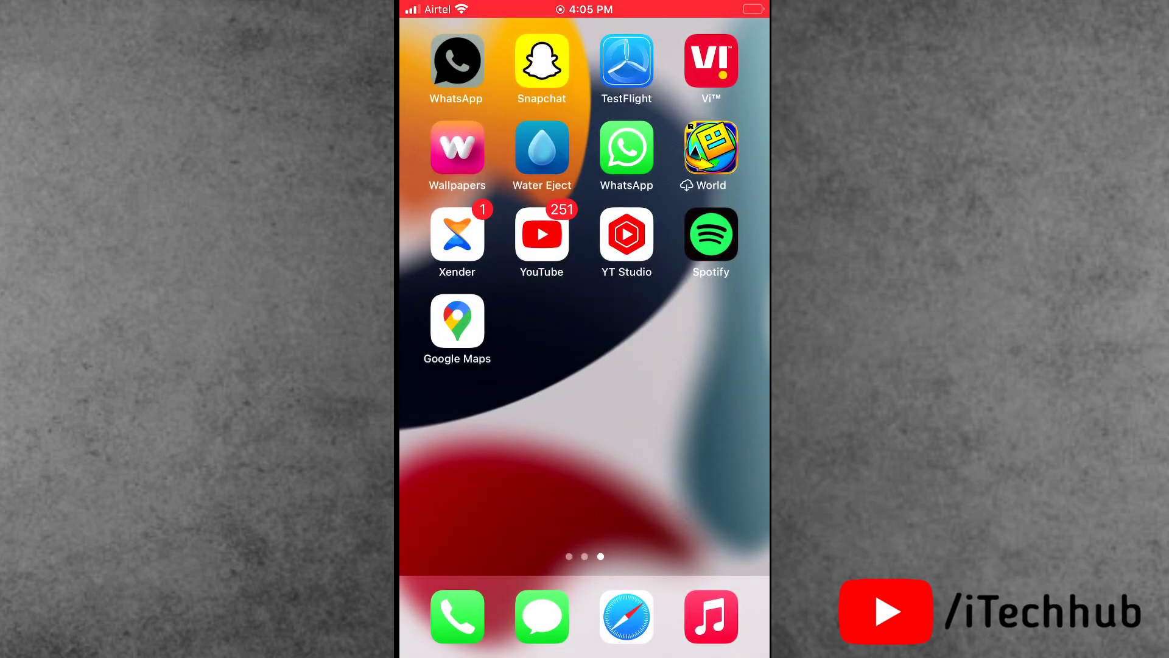